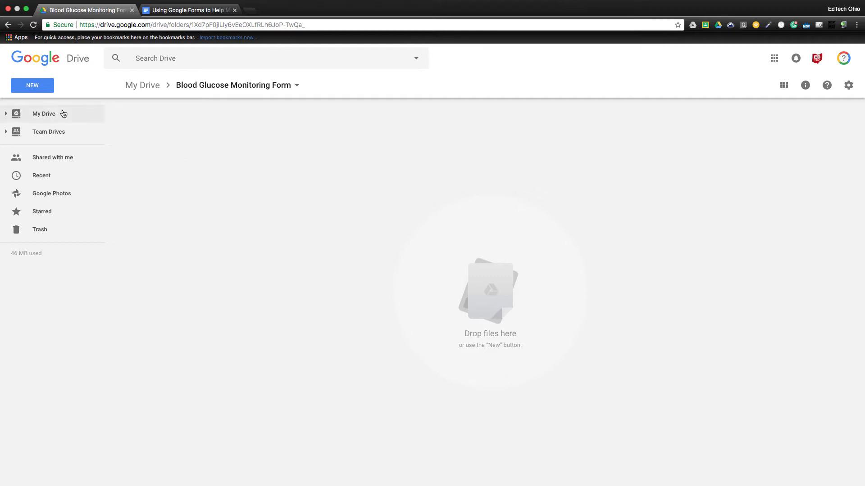
Create a new blank Google Form in the Blood Glucose Monitoring Form folder
click(42, 88)
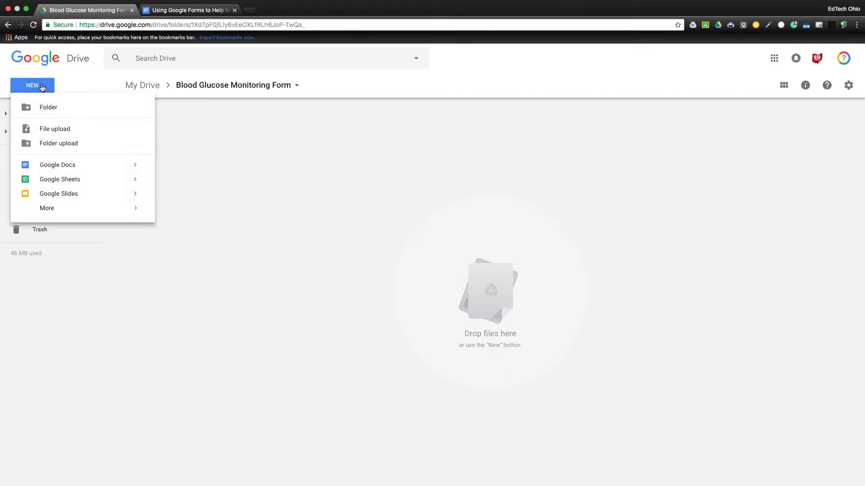
mouse_move(118, 211)
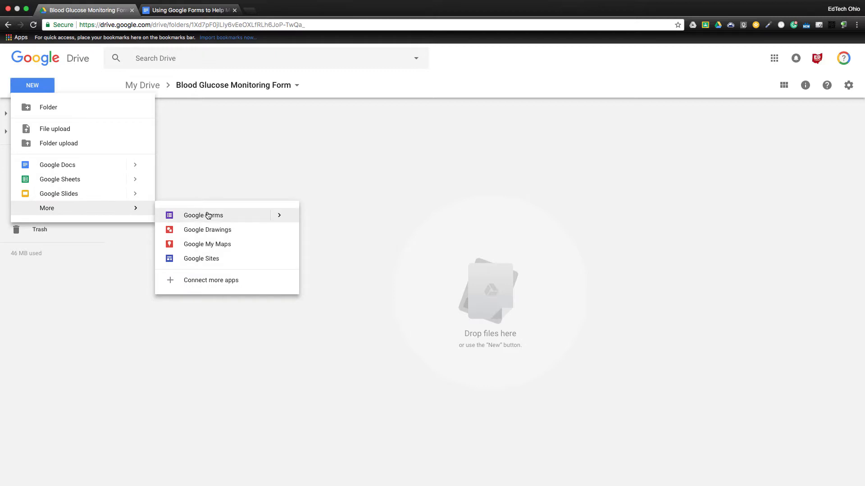
click(207, 216)
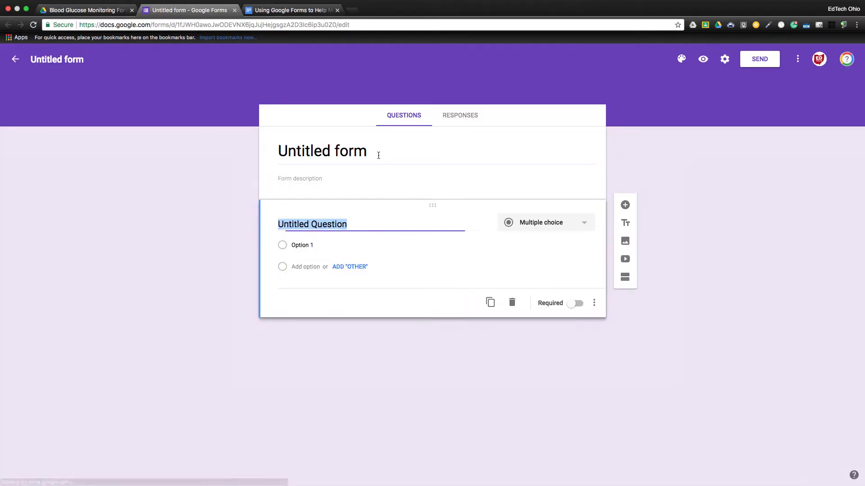
Title the form 'Blood Glucose Monitoring Form'
text(Bloo)
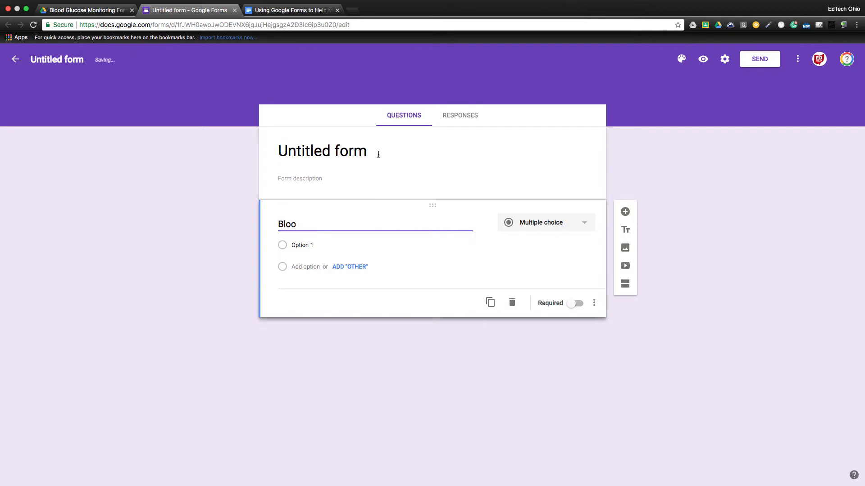
click(377, 152)
text(Bl)
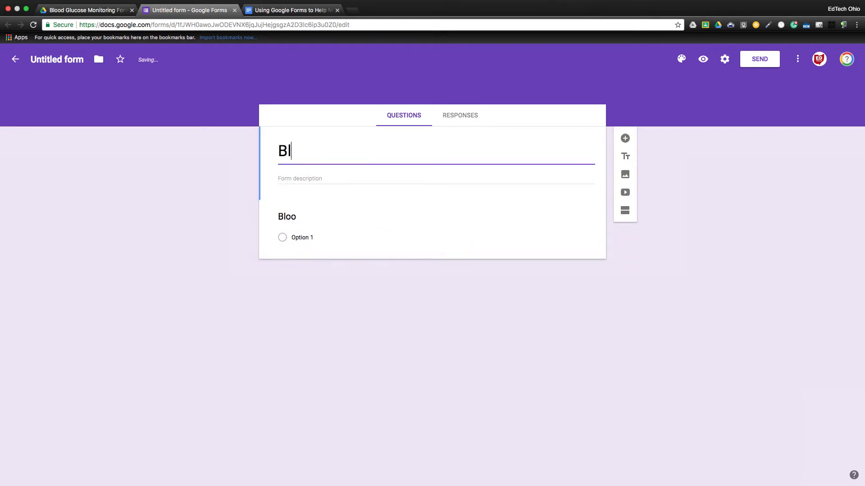
text(ood Glucose )
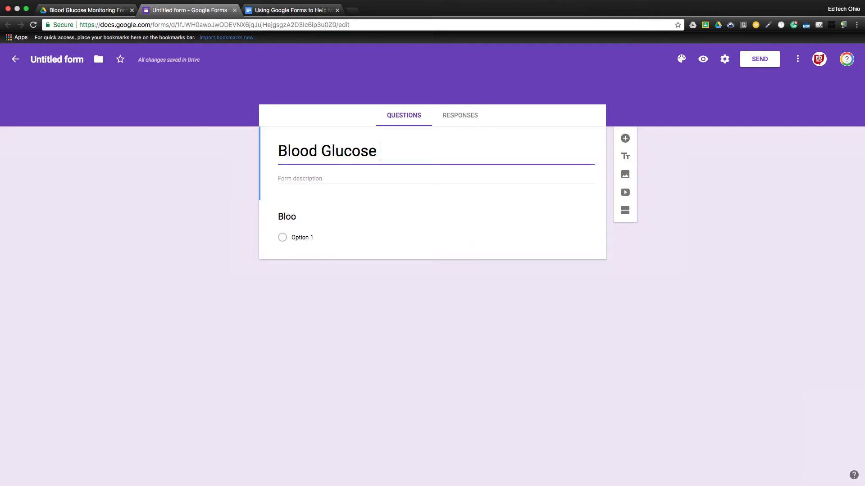
text(Monitoring )
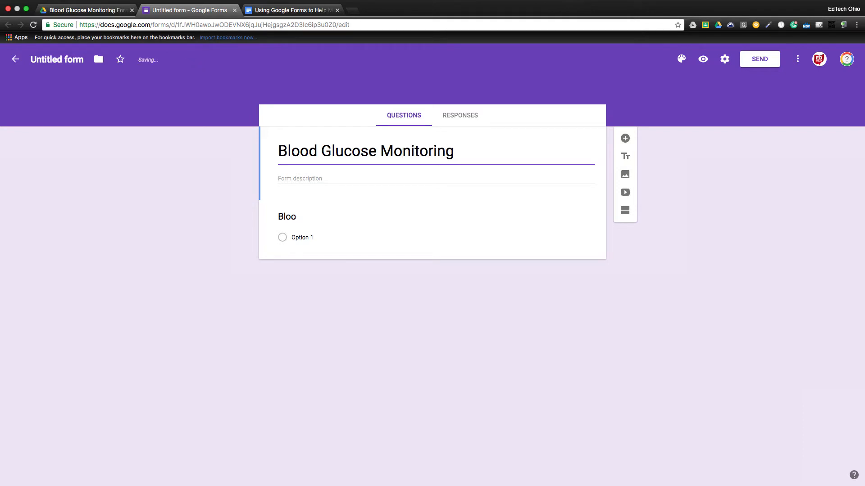
text(Form)
Make the first question 'What is your blood glucose level?' and mark it required
click(299, 218)
key(BackSpace)
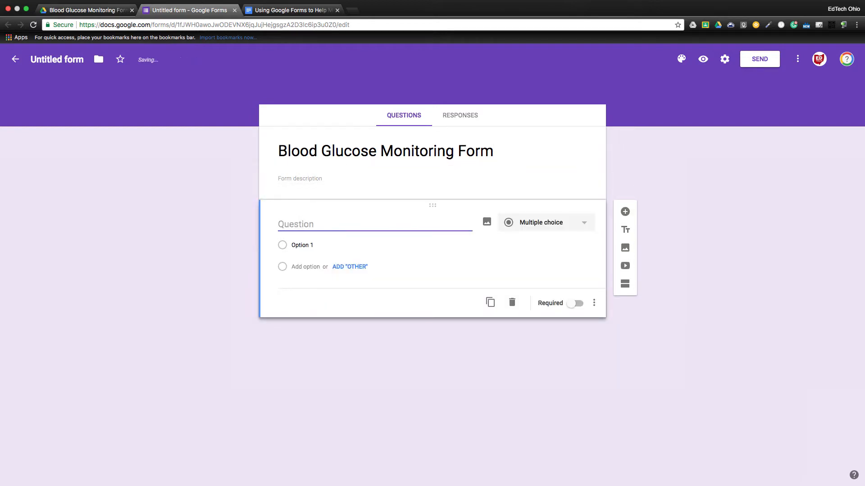
text(What is your blo)
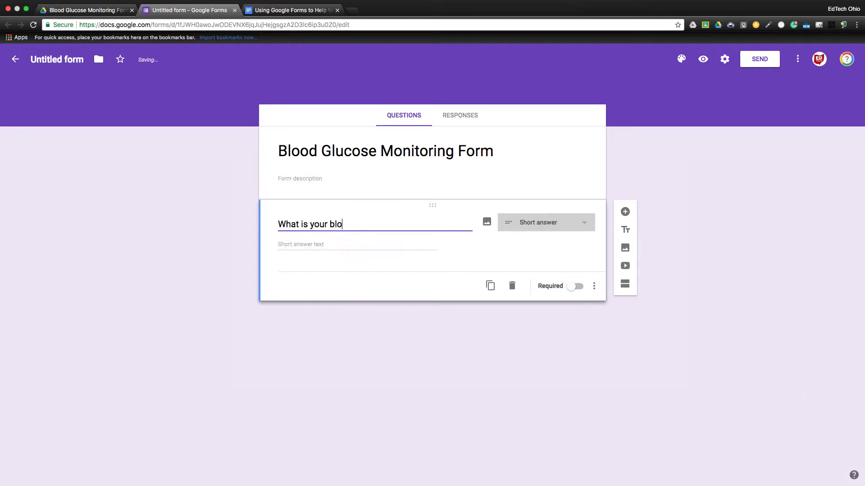
text(od glucose levels)
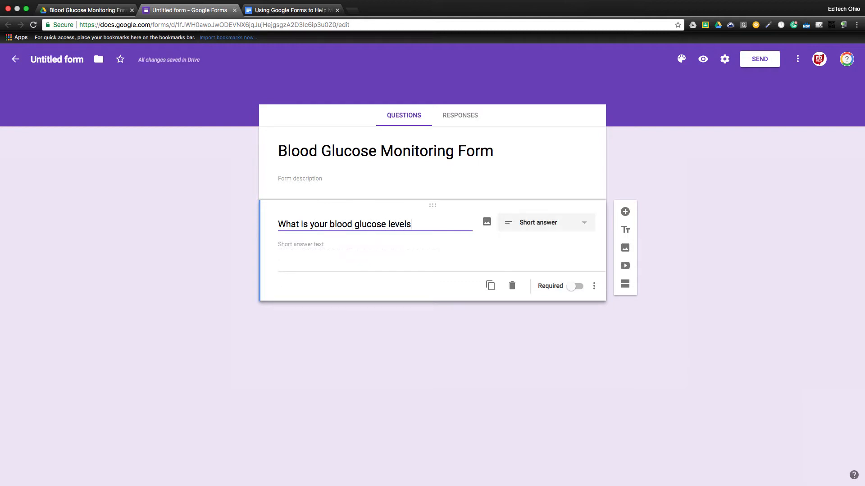
key(BackSpace)
text(?)
click(577, 291)
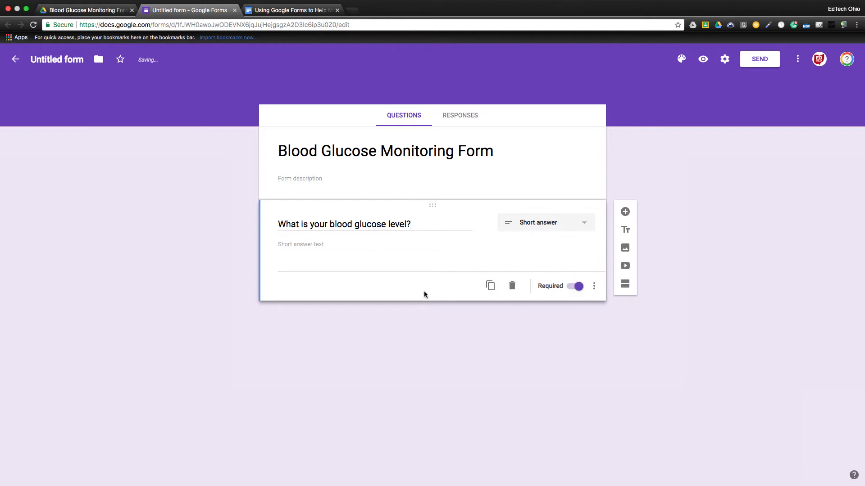
Add a required short-answer question 'What adjustments were made?' and rename the form file to match
click(625, 212)
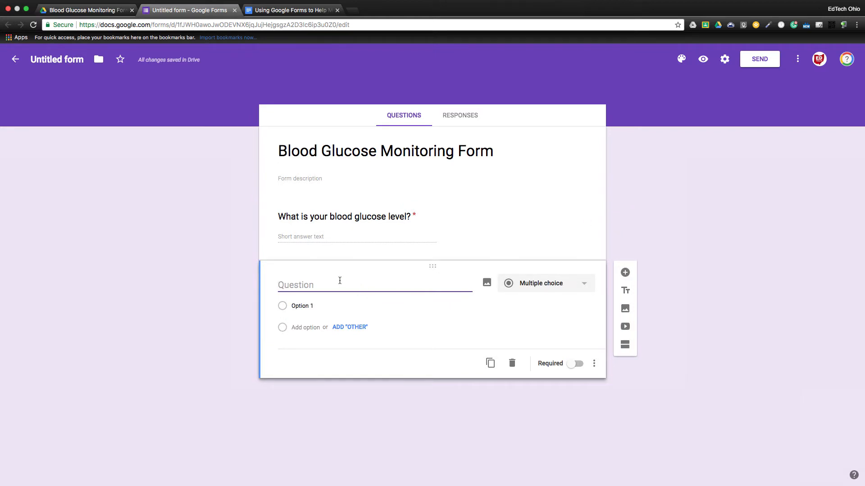
text(What)
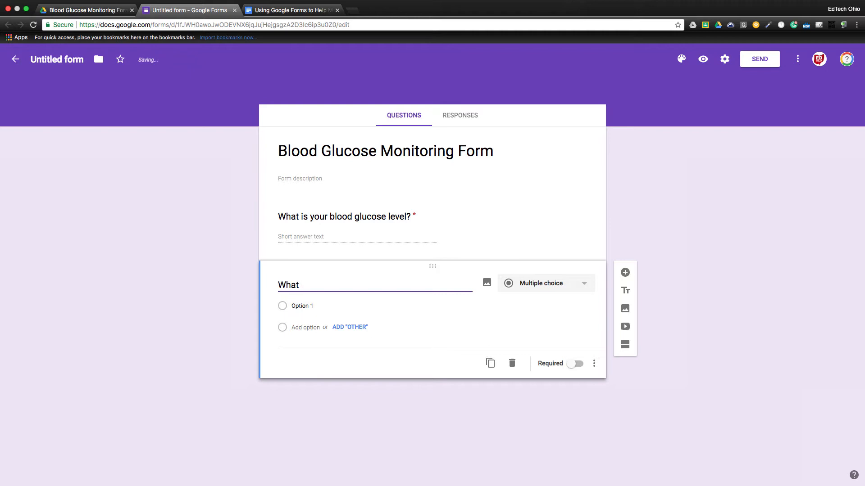
text( adjustments were m)
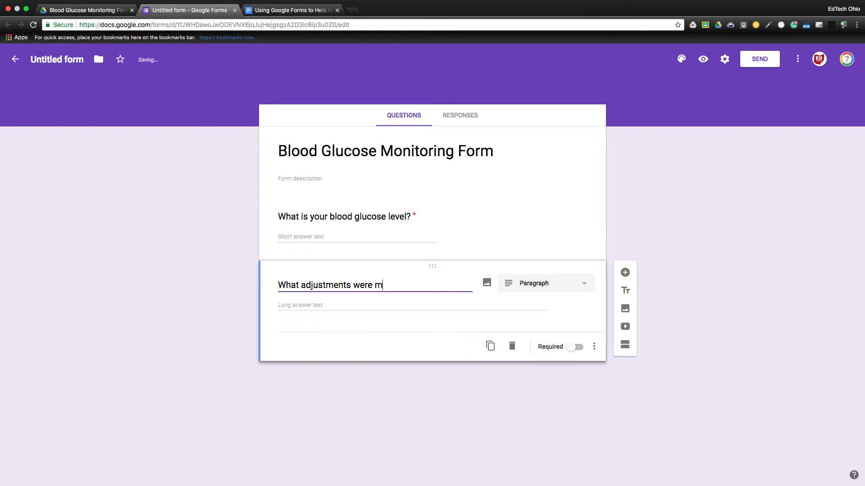
text(ade?)
click(572, 285)
click(569, 237)
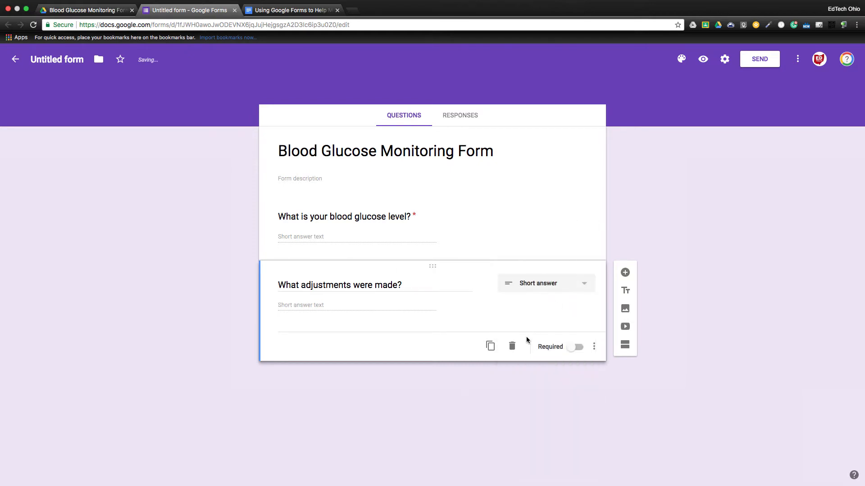
click(576, 350)
click(64, 62)
click(196, 184)
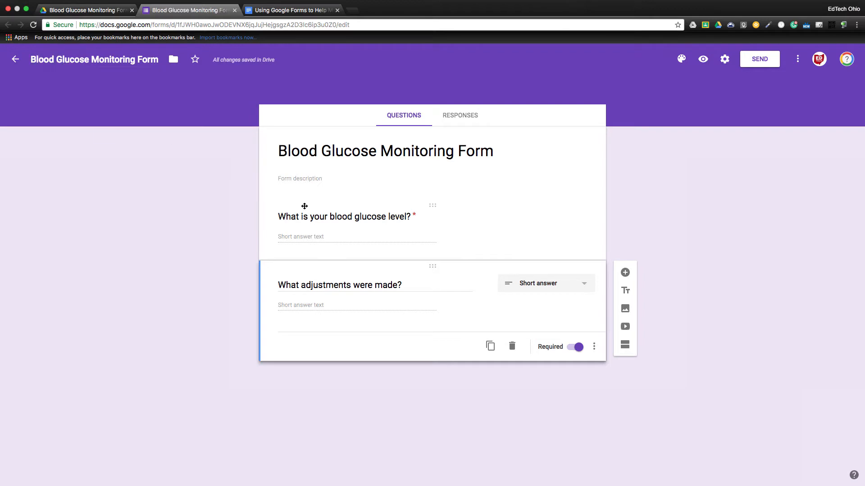
Submit a preview test response of 100 and 'none', then return to the editor
click(703, 60)
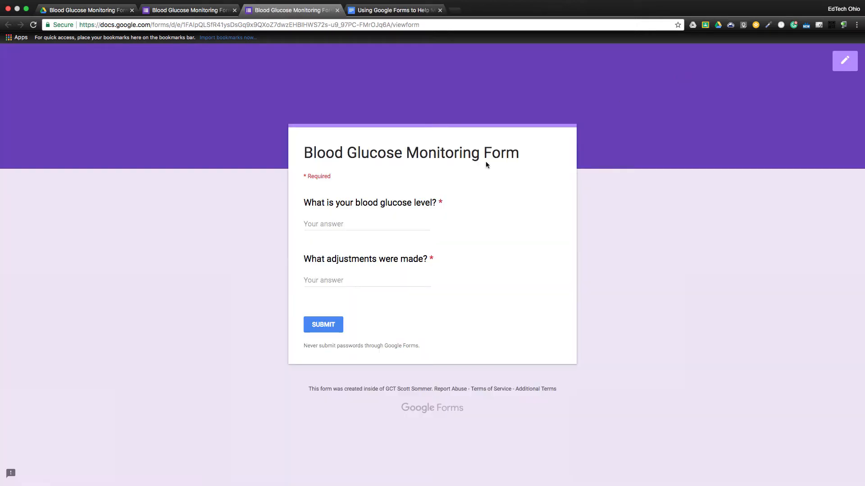
click(350, 223)
text(100)
click(343, 281)
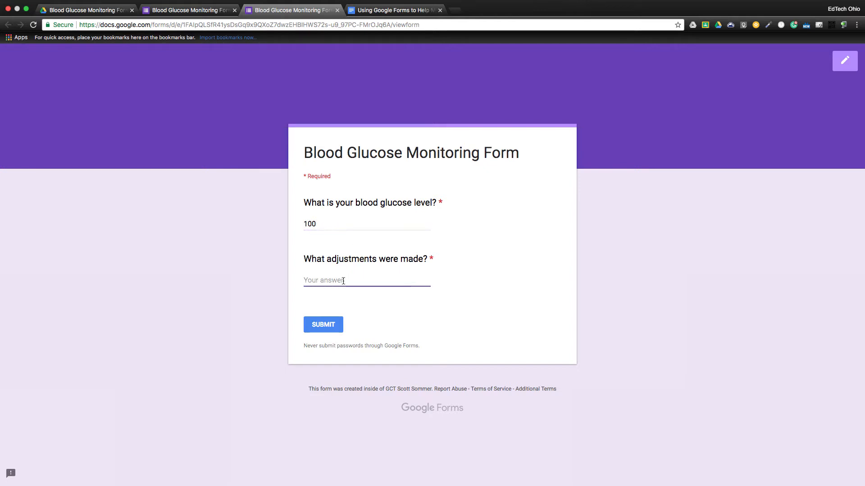
text(none)
click(325, 322)
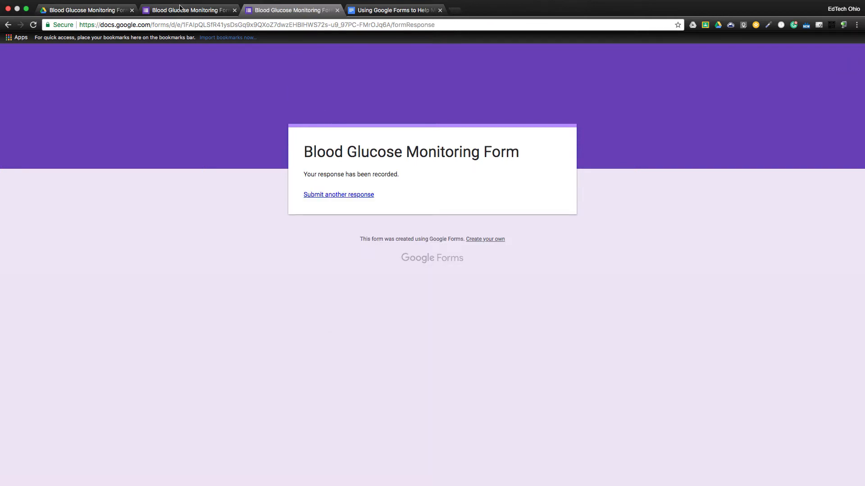
click(180, 7)
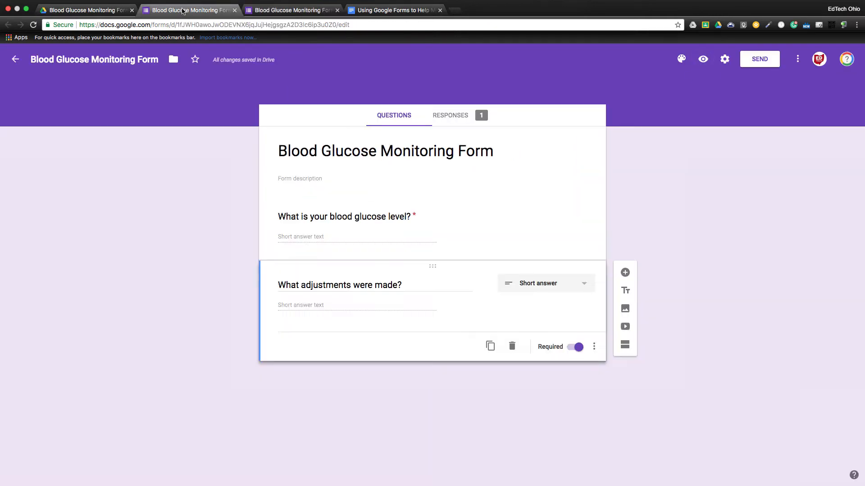
Link the form's responses to a new Blood Glucose Monitoring Form (Responses) spreadsheet
click(457, 115)
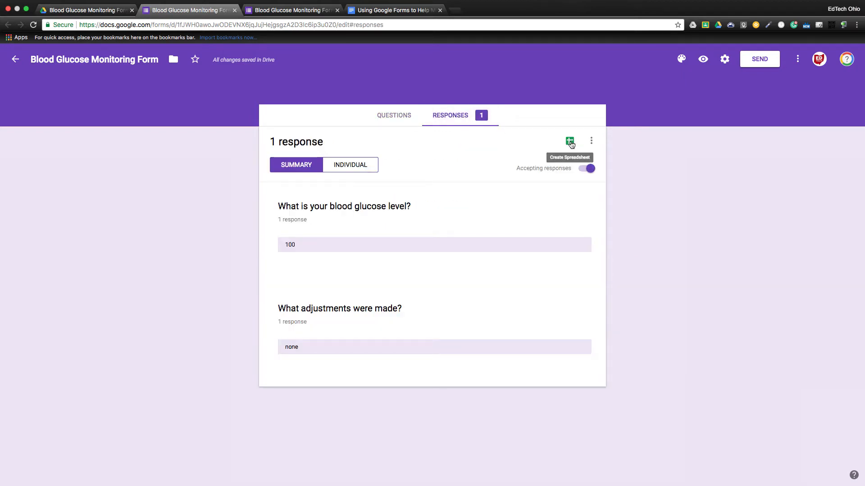
click(571, 144)
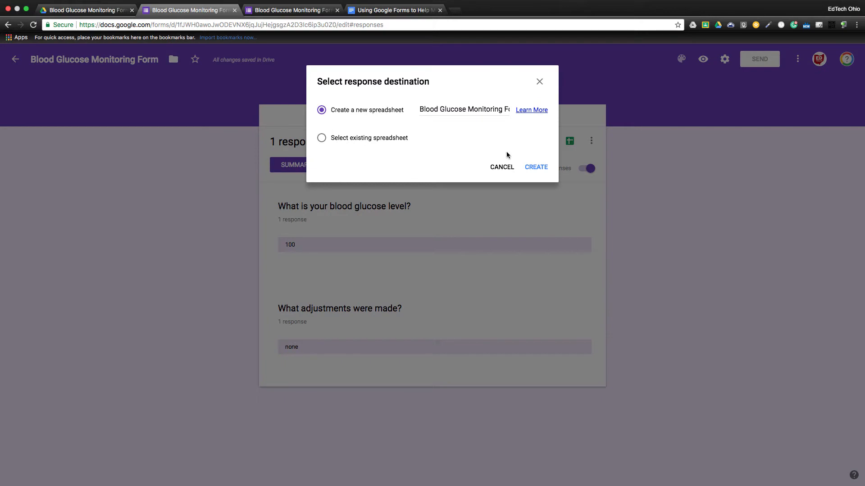
click(536, 167)
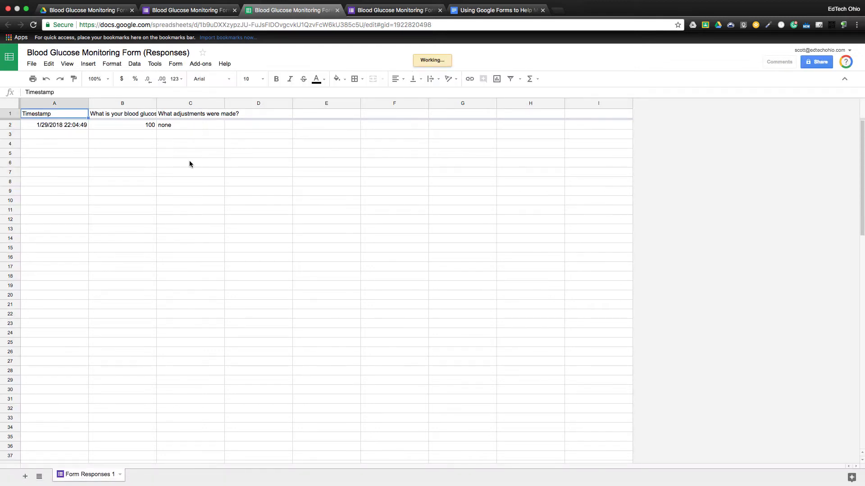
Apply Wrap text to columns C and B so both question headers fit on two lines
click(186, 103)
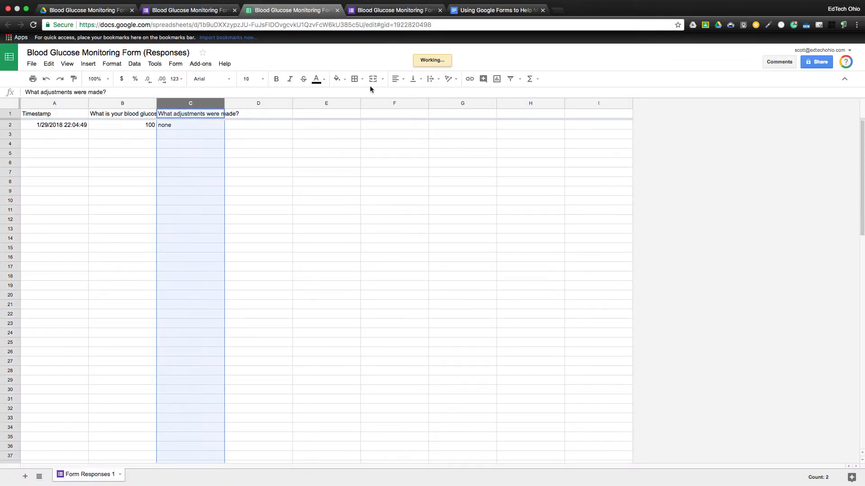
click(436, 81)
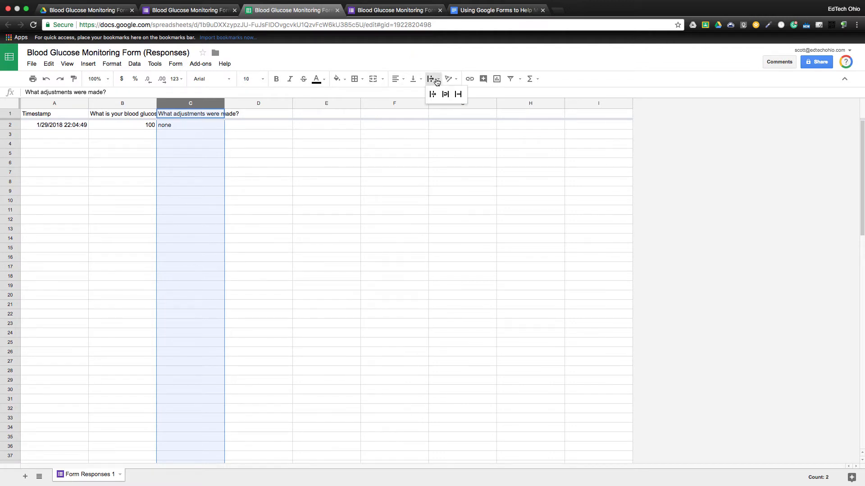
click(445, 94)
click(142, 104)
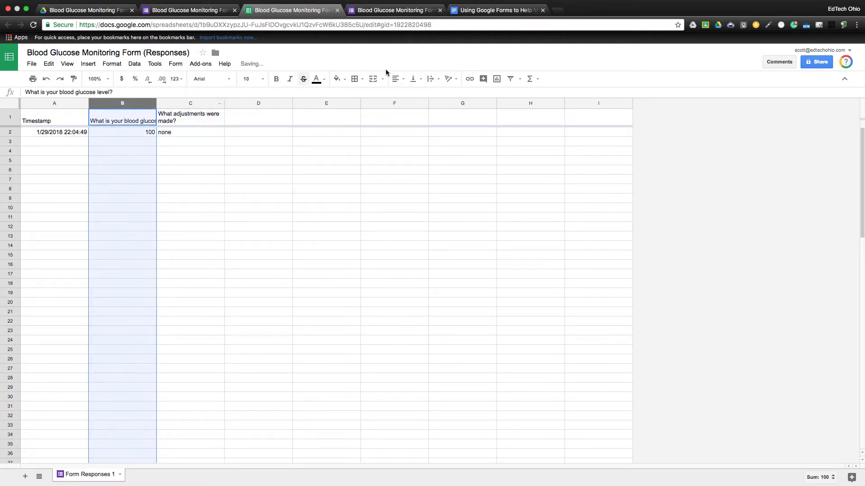
click(440, 82)
click(446, 95)
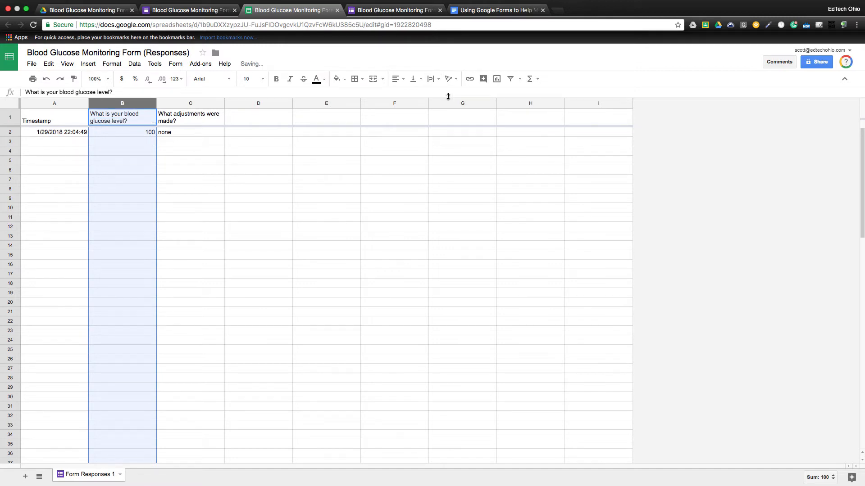
click(186, 161)
click(50, 135)
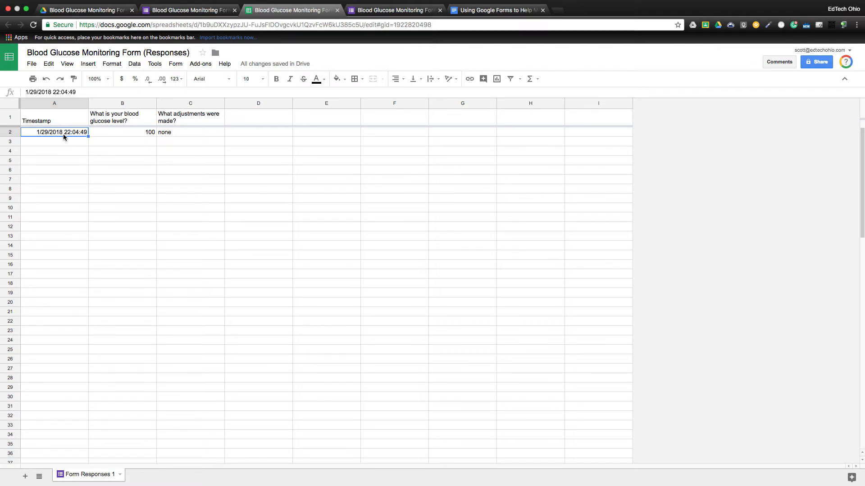
Insert a column right of Timestamp and give it the header 'Time' in B1
click(71, 104)
right_click(71, 105)
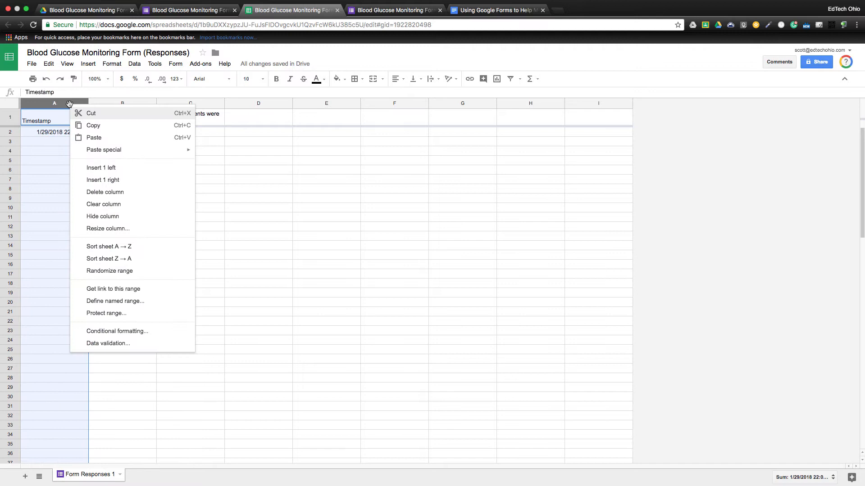
click(101, 180)
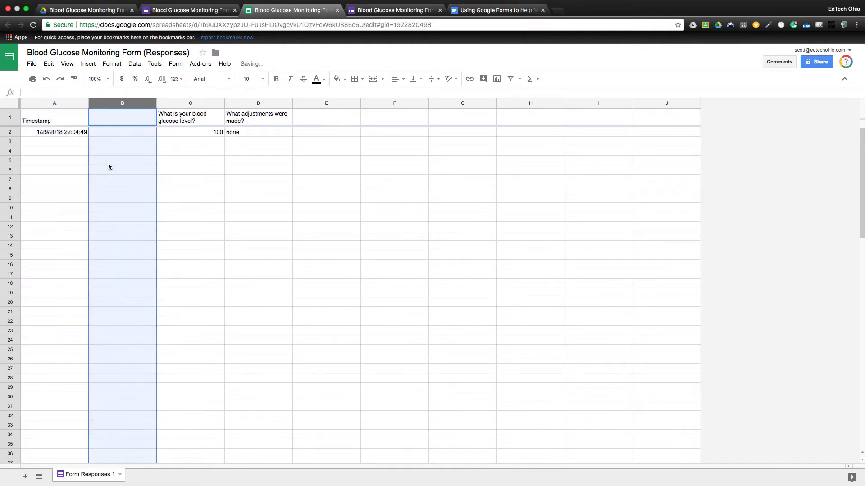
click(115, 122)
text(Time)
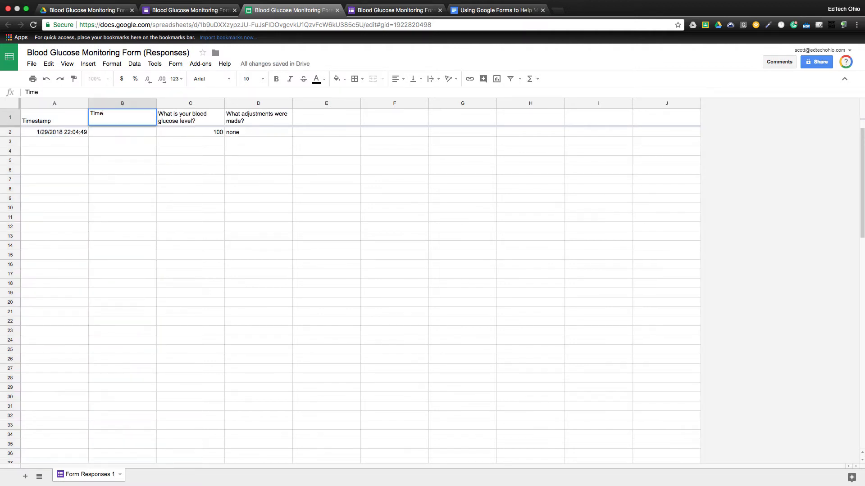
click(110, 133)
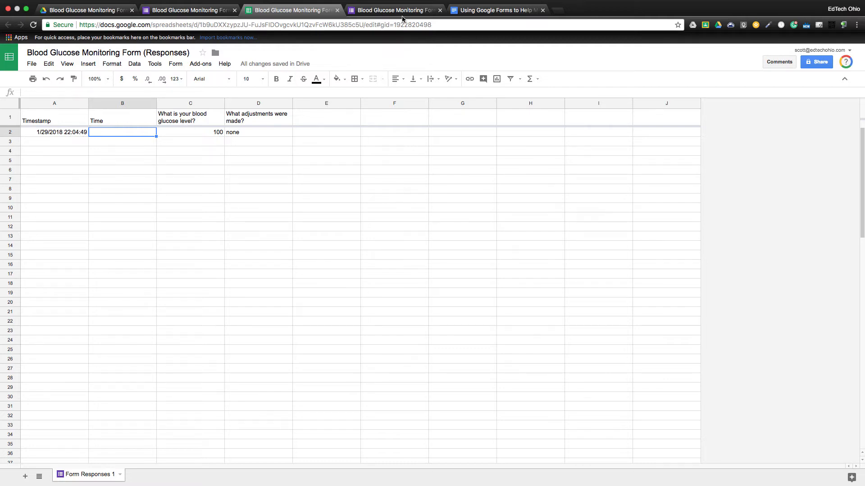
Check the guide document for the time-formatting formula, then go back to the form's responses
click(466, 13)
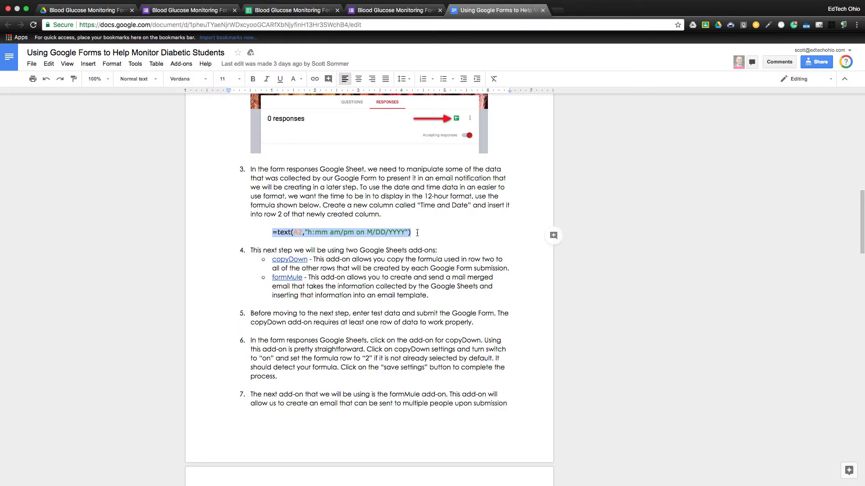
click(216, 12)
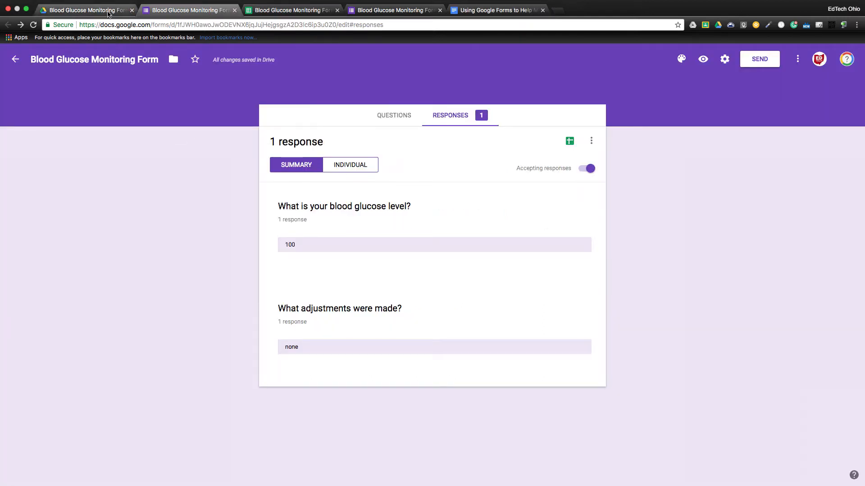
Paste =text(A2,"h:mm am/pm on M/DD/YYYY") into B2, showing 10:04 PM on 1/29/2018
click(306, 11)
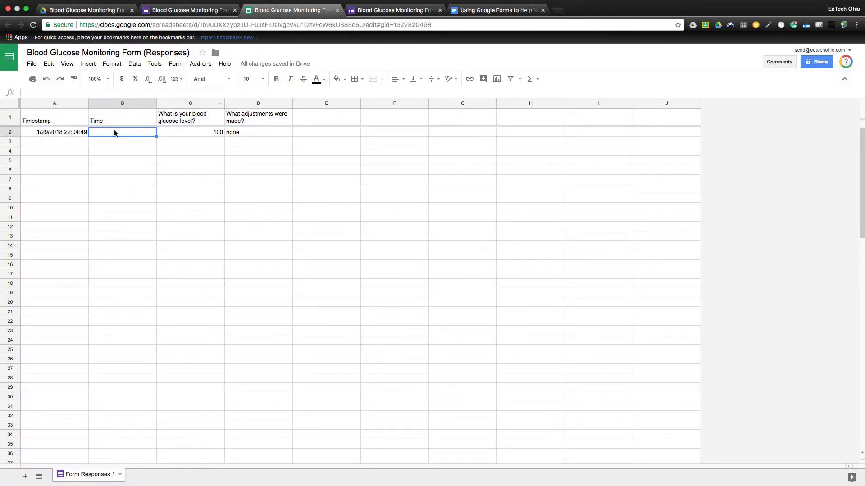
click(104, 91)
text(=text(A2,"h:mm am/pm on M/DD/YYYY"))
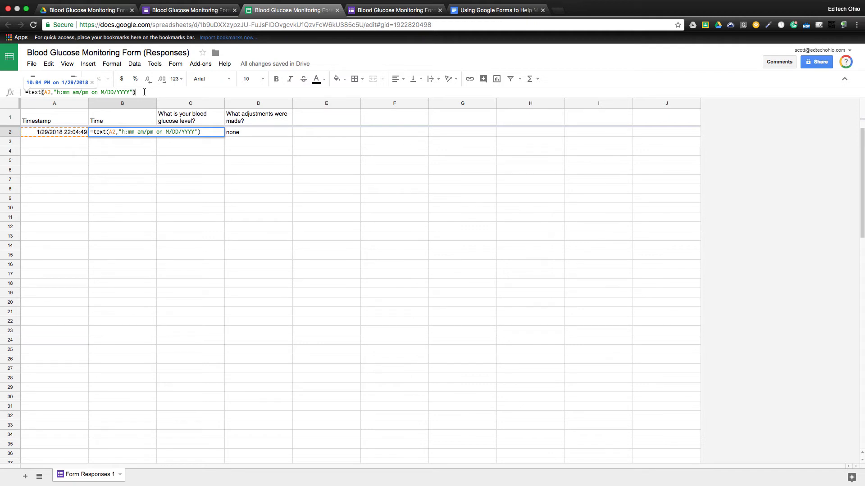
click(173, 164)
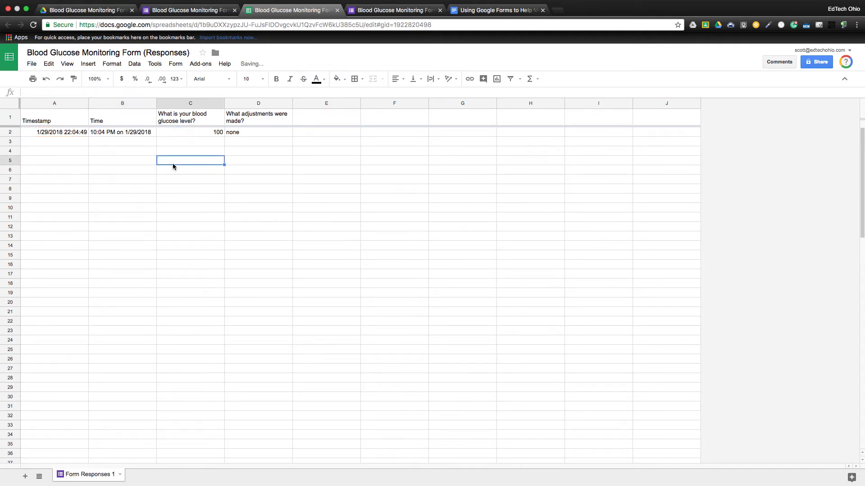
click(118, 131)
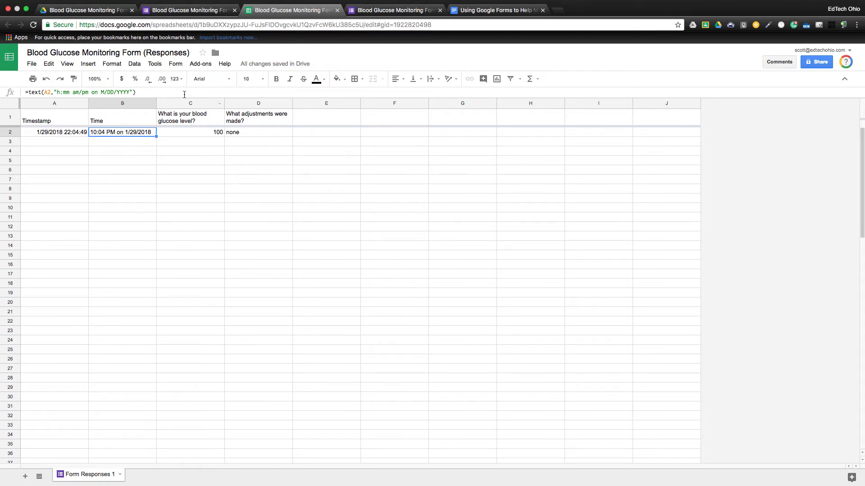
Turn copyDown on with formula row 2 in its add-on settings and save them
click(205, 67)
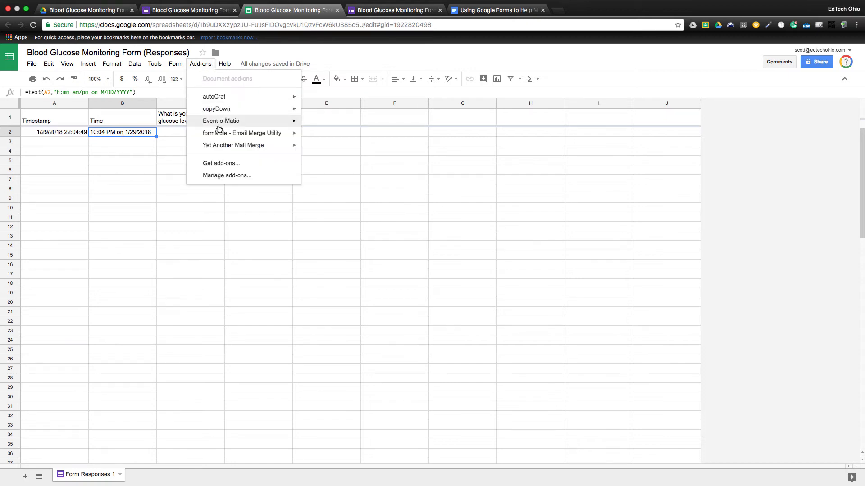
click(167, 169)
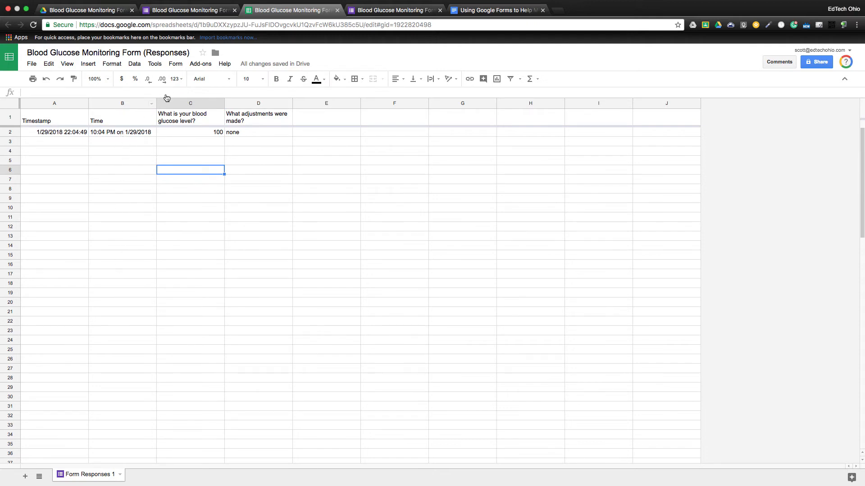
click(201, 64)
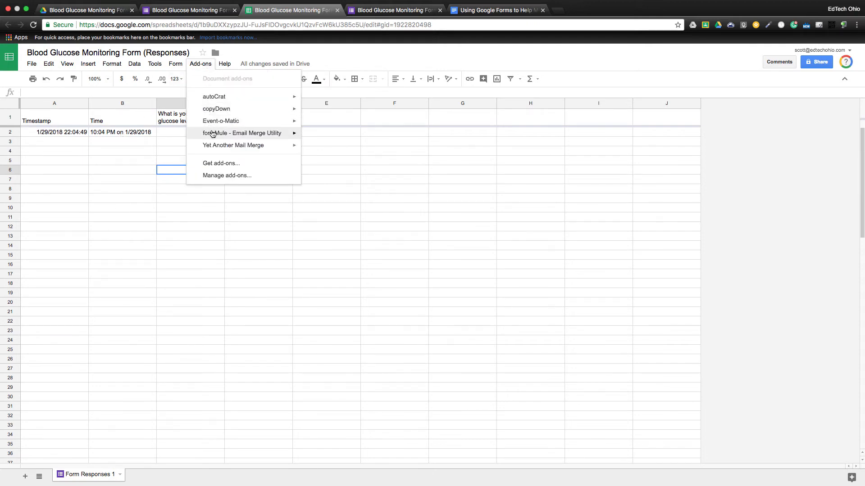
mouse_move(229, 113)
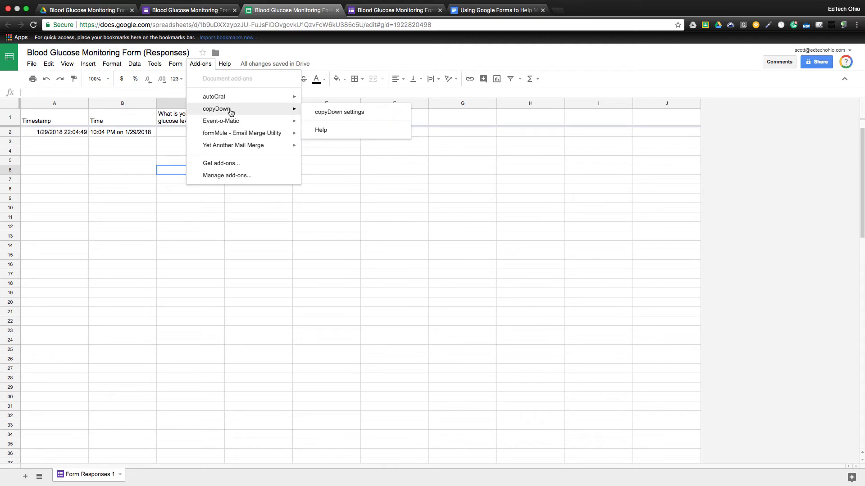
click(348, 114)
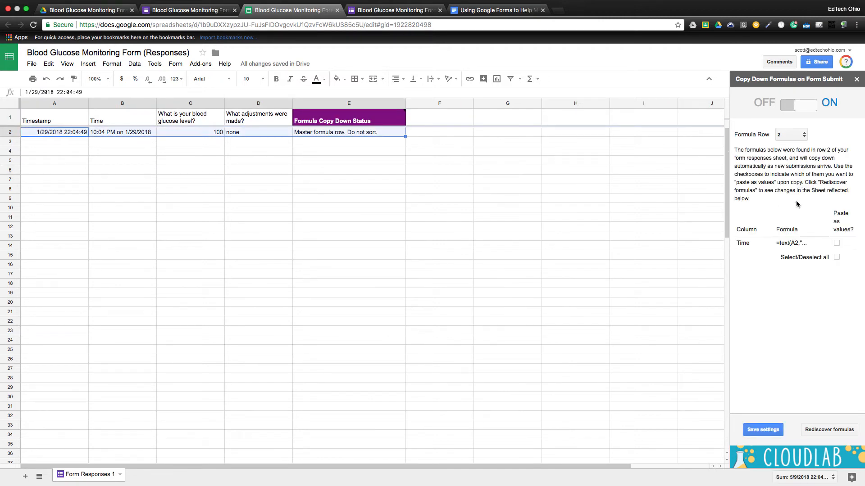
click(772, 431)
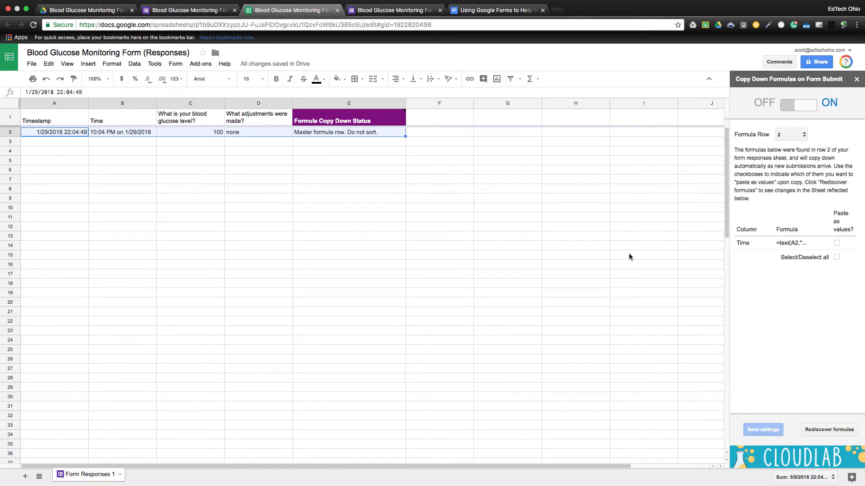
click(857, 80)
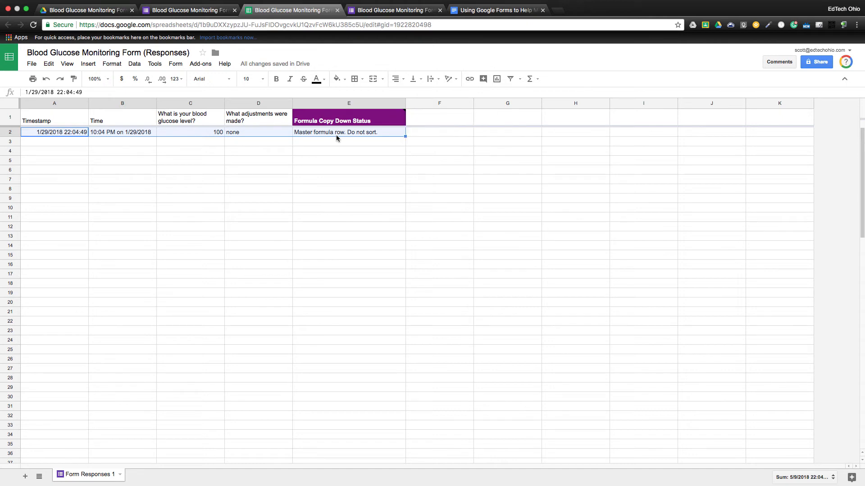
mouse_move(344, 118)
Launch formMule with Form Responses 1 as the source sheet and enable the form-submit trigger
click(201, 63)
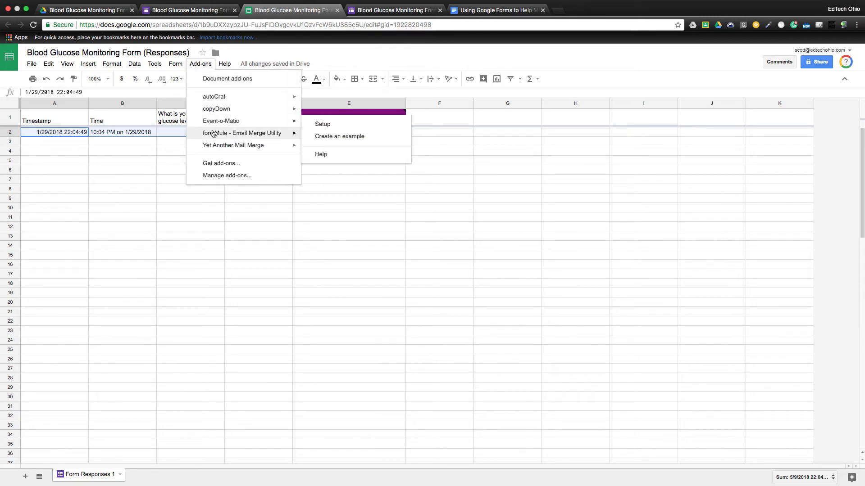
mouse_move(214, 134)
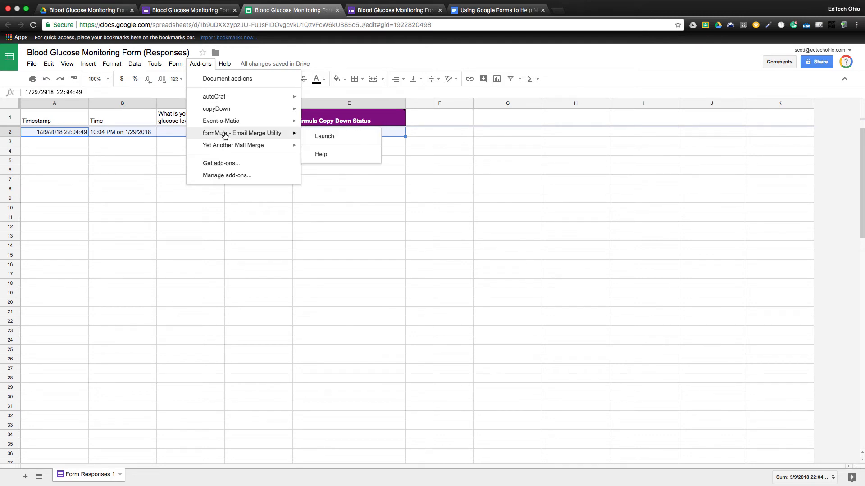
click(324, 136)
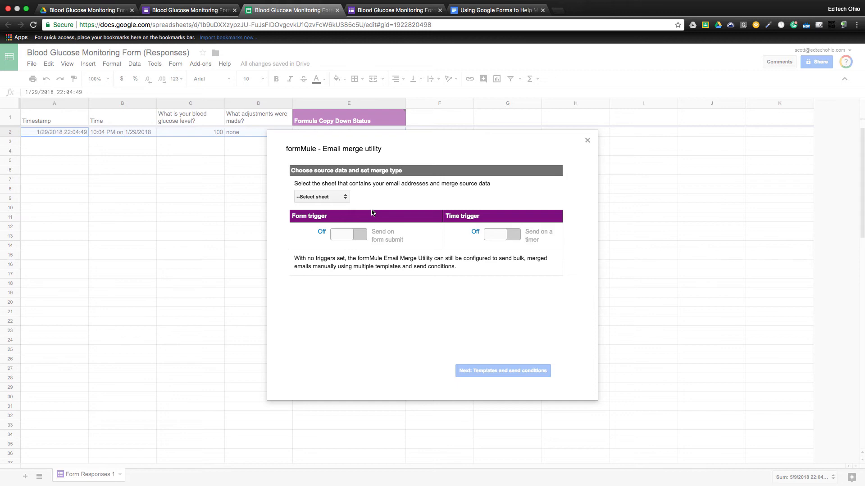
click(344, 197)
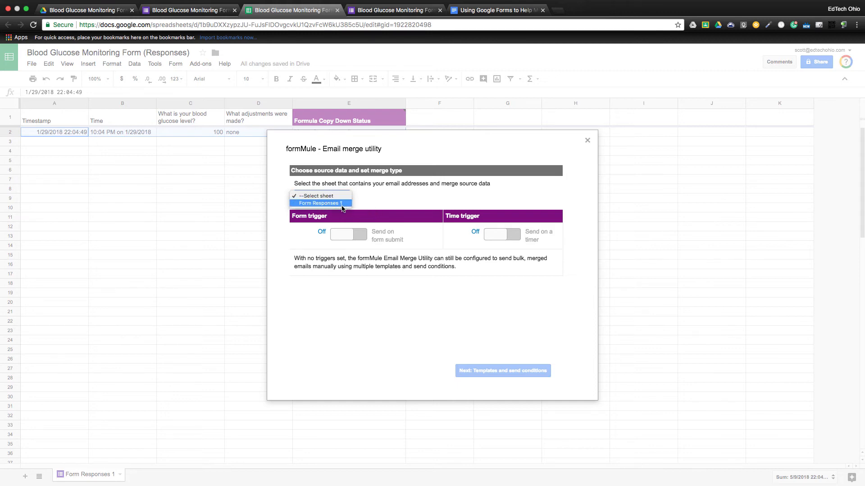
click(342, 204)
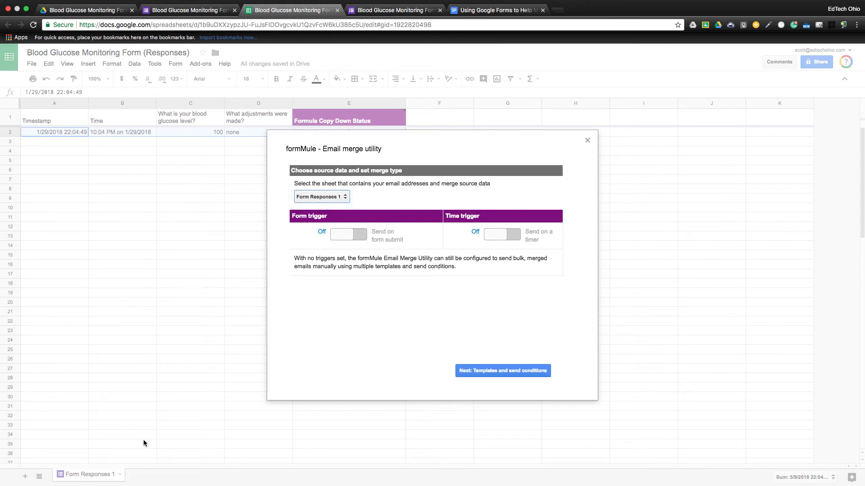
click(343, 238)
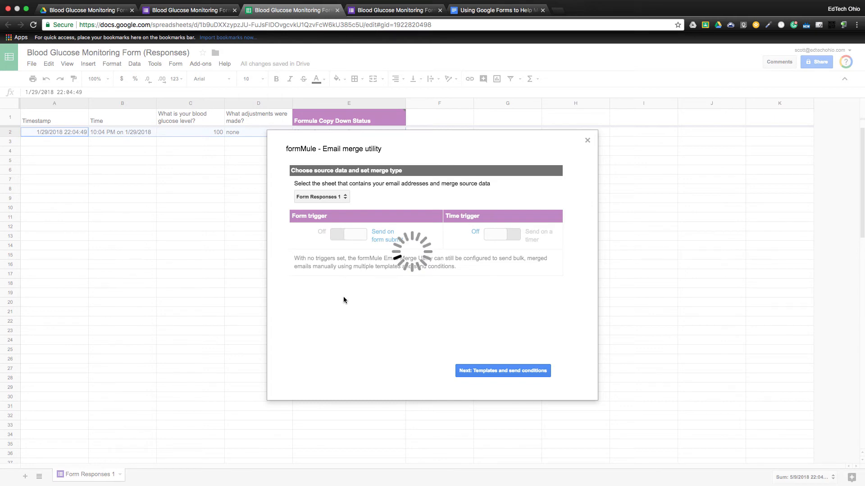
Rename Template 1 to 'Notification Email', save the template settings, and proceed to editing templates
click(495, 373)
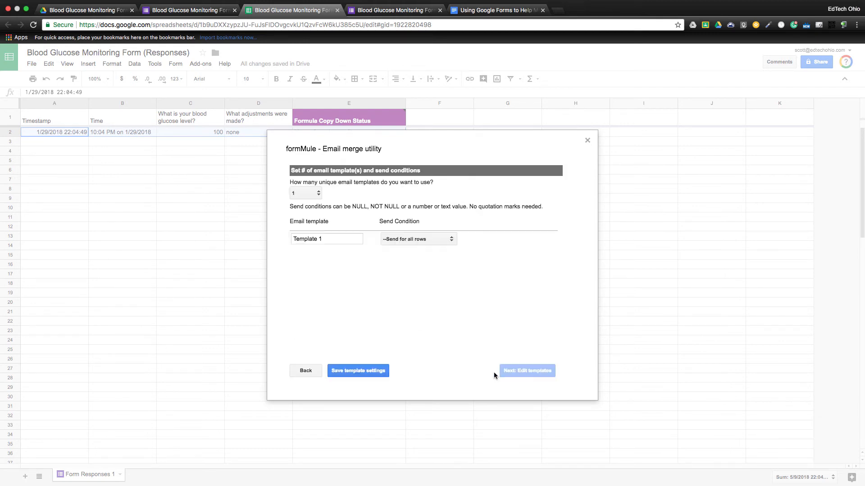
drag(329, 239, 286, 238)
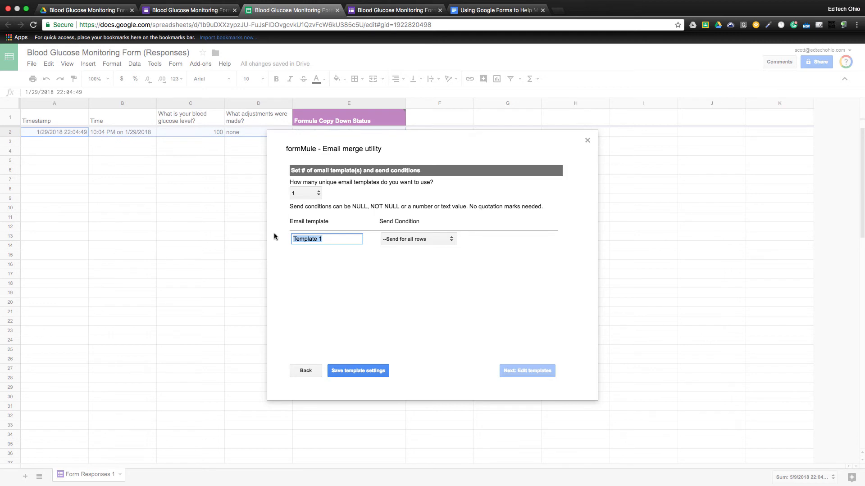
text(Notif)
text(ficaio)
text(ion Email)
click(357, 371)
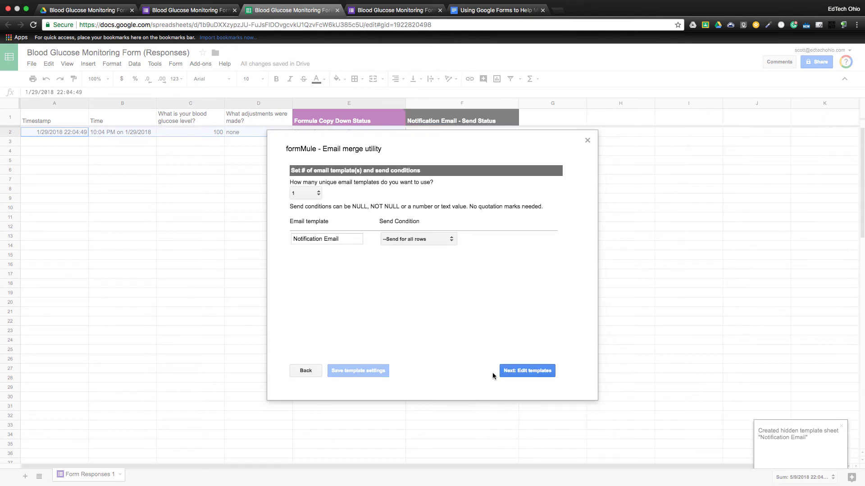
click(533, 371)
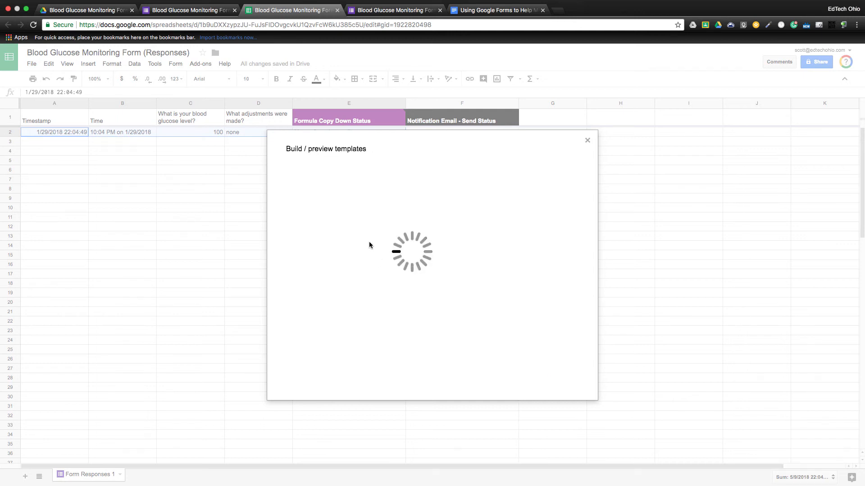
Fill the To field with the secretary's, nurse's and parent's gmail addresses, comma-separated
click(357, 207)
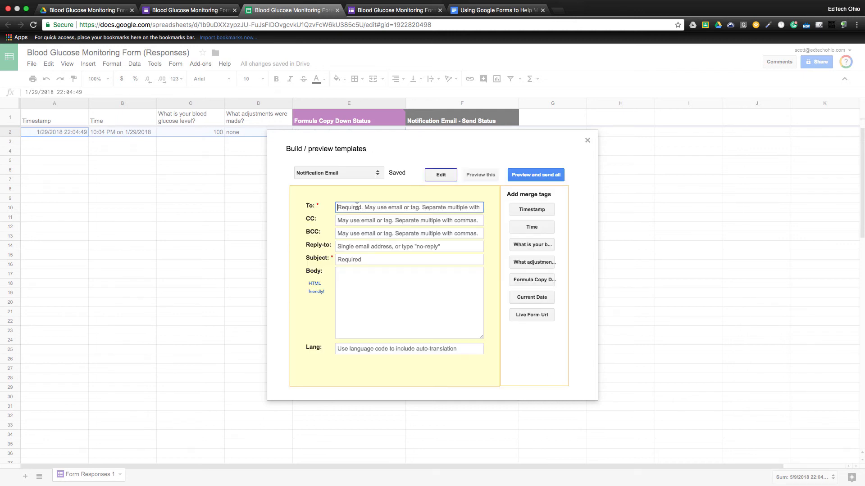
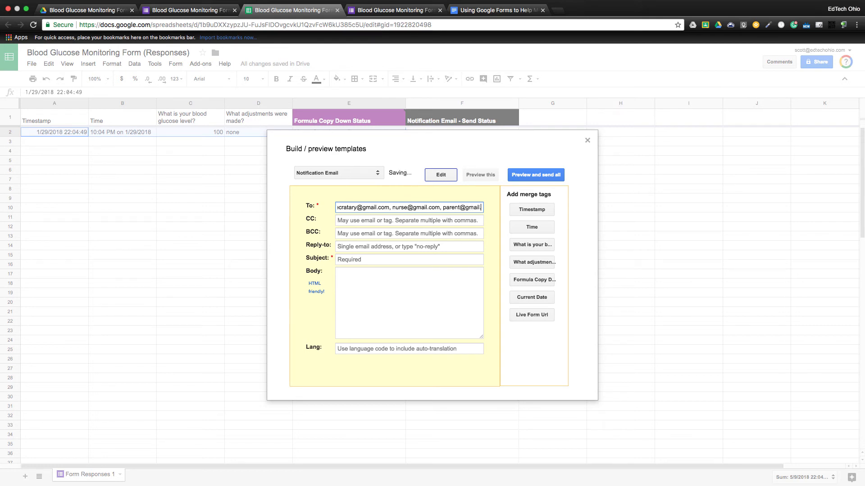
Set the nurse's address as reply-to, a Blood Glucose levels subject, and begin the body with 'At'
click(365, 247)
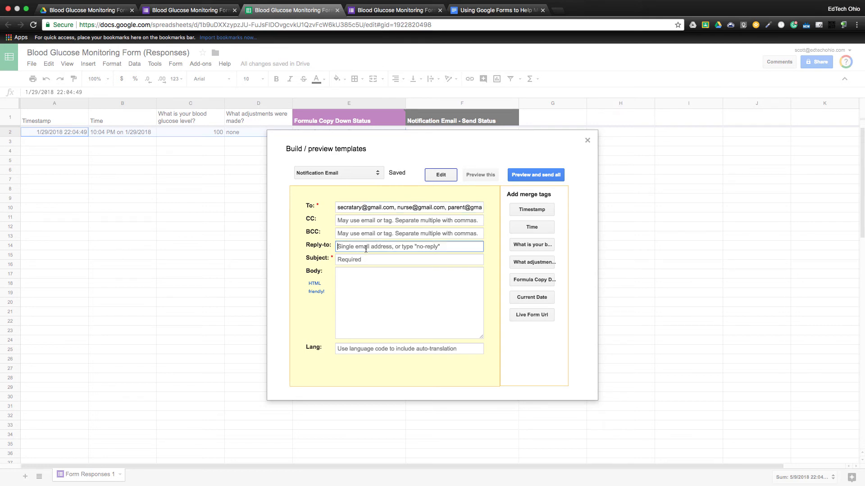
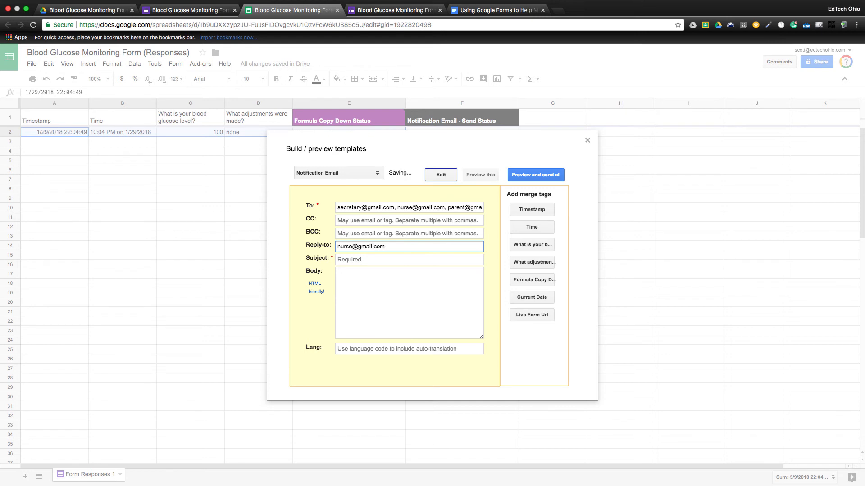
click(363, 260)
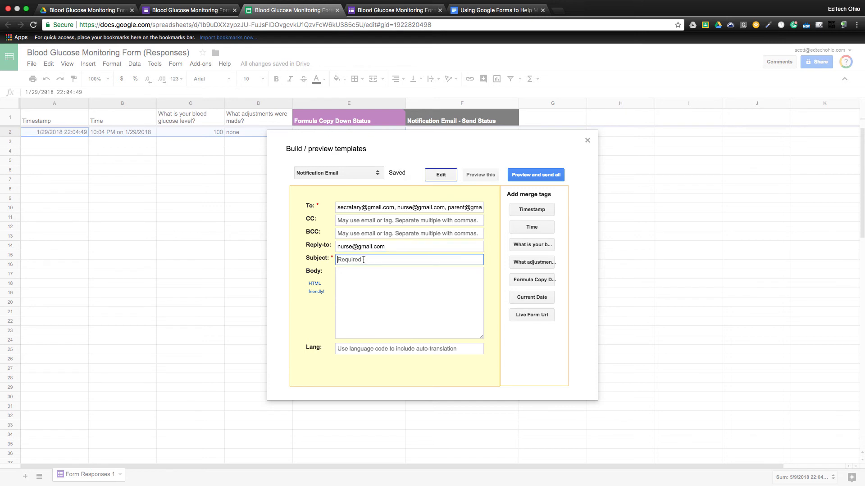
text(Blood Glucose levels for John Doe)
click(369, 275)
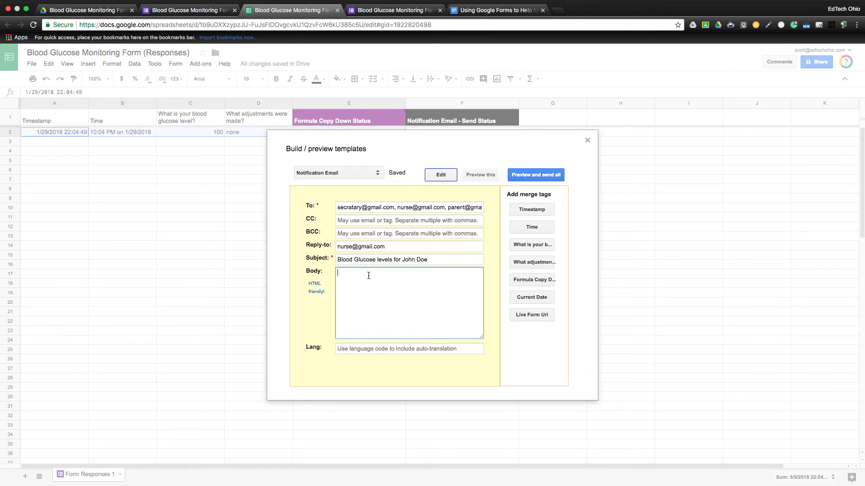
text(At)
Insert the <<Time>> merge tag without its label, followed by the patient's 'blood glucose level was'
click(533, 227)
drag(388, 273, 360, 274)
click(366, 292)
key(BackSpace)
key(BackSpace)
key(BackSpace)
key(BackSpace)
key(BackSpace)
key(BackSpace)
text(John's blood)
text(lucose level was)
Add the <<What is your blood glucose level?>> tag, a period, and 'The adjustment that were made are'
click(535, 244)
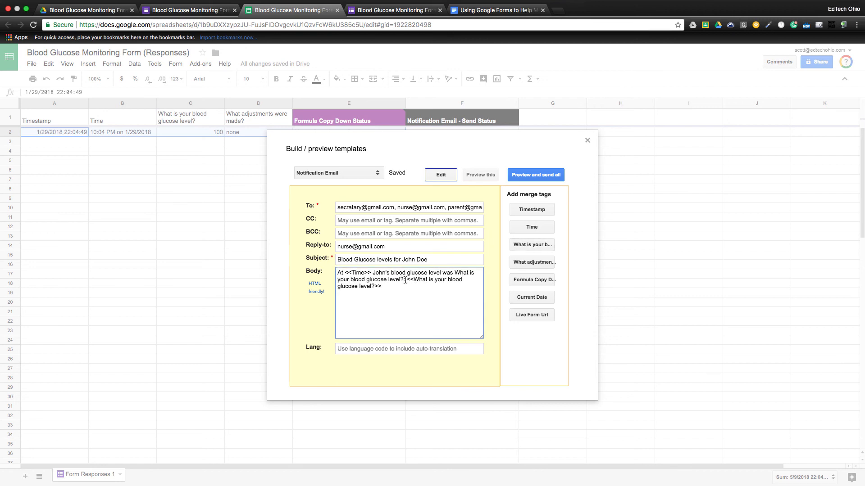
drag(407, 280, 454, 272)
key(BackSpace)
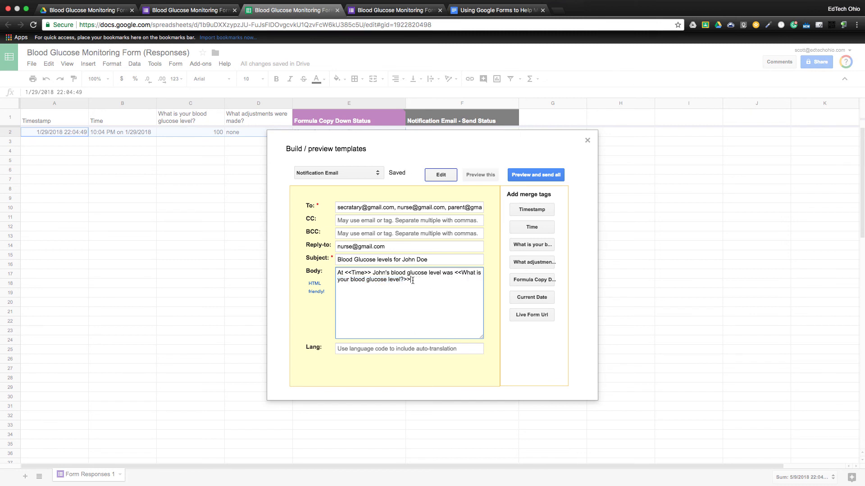
text(.)
text(The adjustment that were made are)
Insert the <<What adjustments were made?>> tag, end with a period, and add a 'Thank you' line
click(533, 263)
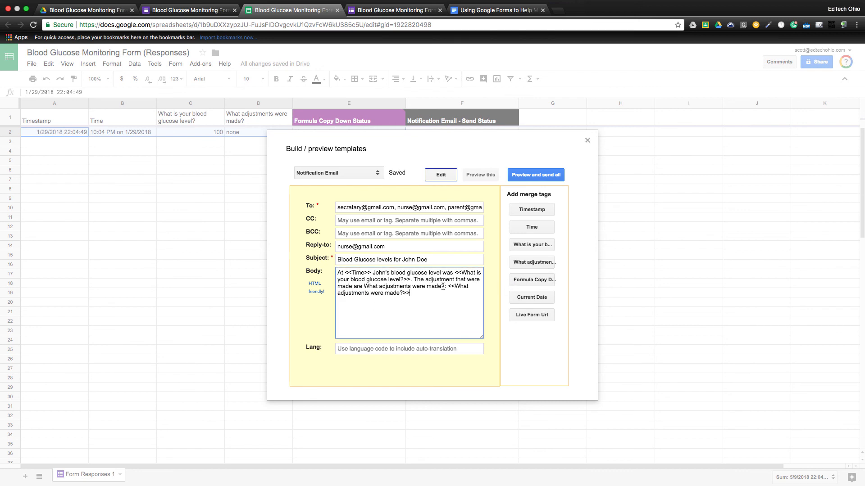
drag(447, 286, 365, 288)
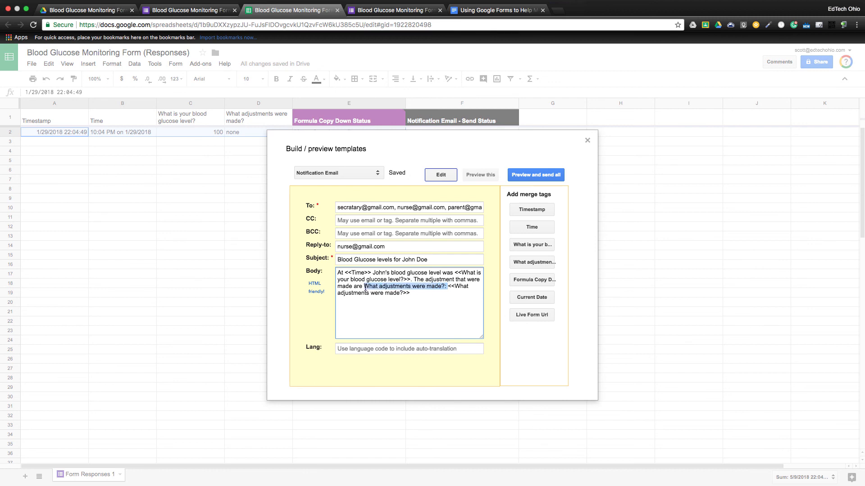
key(BackSpace)
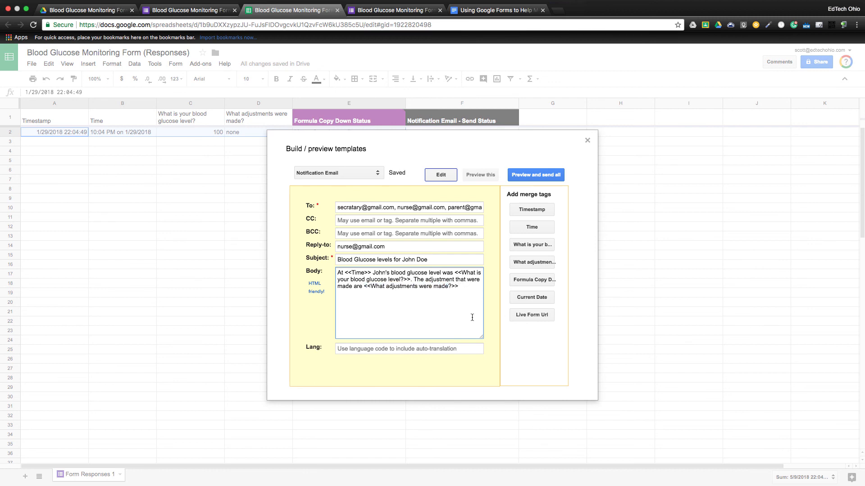
text(.)
key(Return)
text(Thank you)
Preview the merged email for row 1, then close the formMule template builder
click(480, 175)
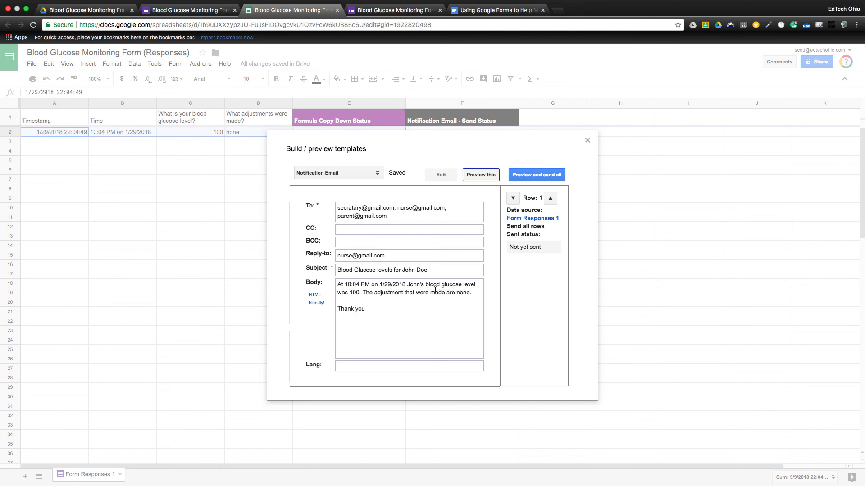
click(587, 141)
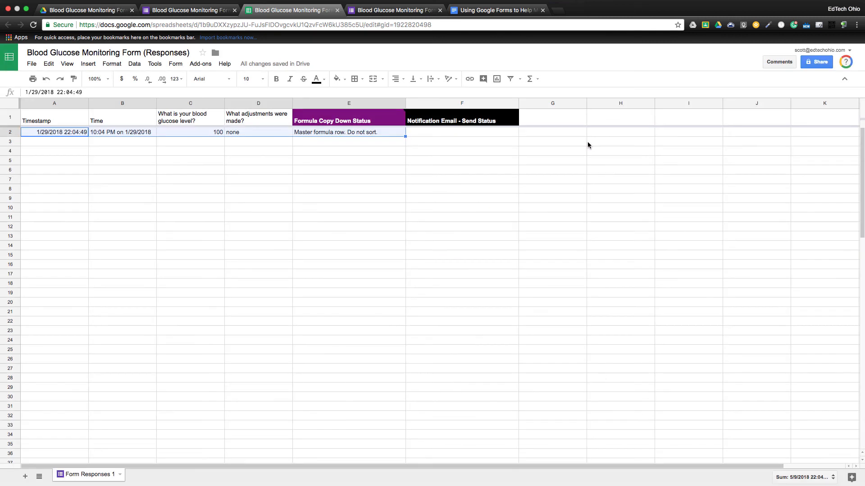